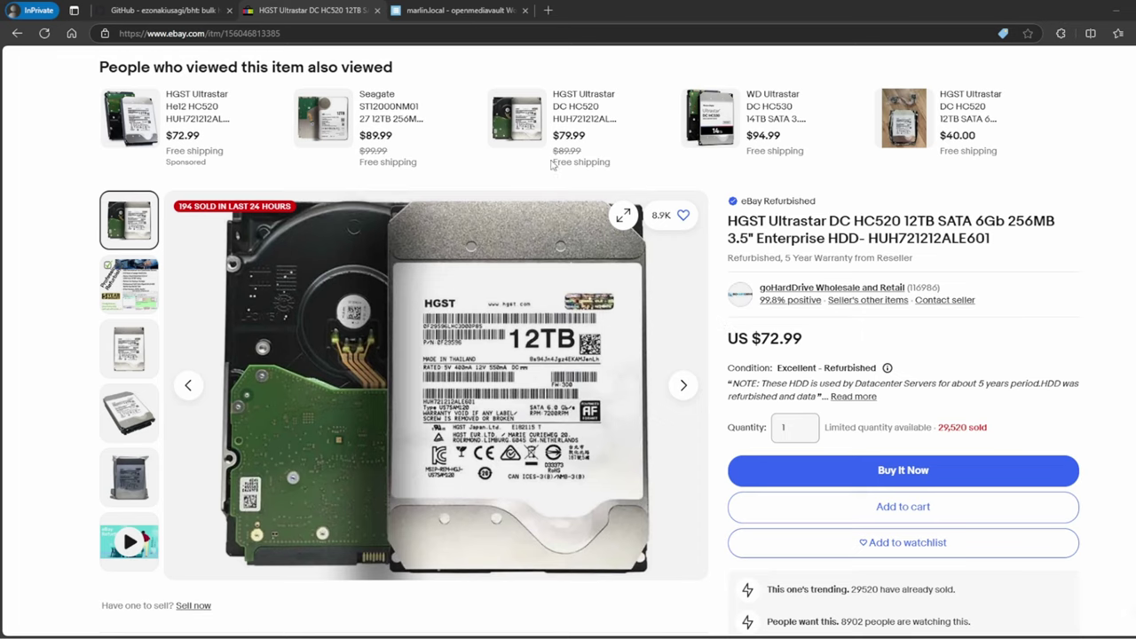
- Switch to openmediavault and show the extended S.M.A.R.T. information of /dev/sda, down to its vendor-specific attributes
{"action": "left_click", "coordinate": [454, 18]}
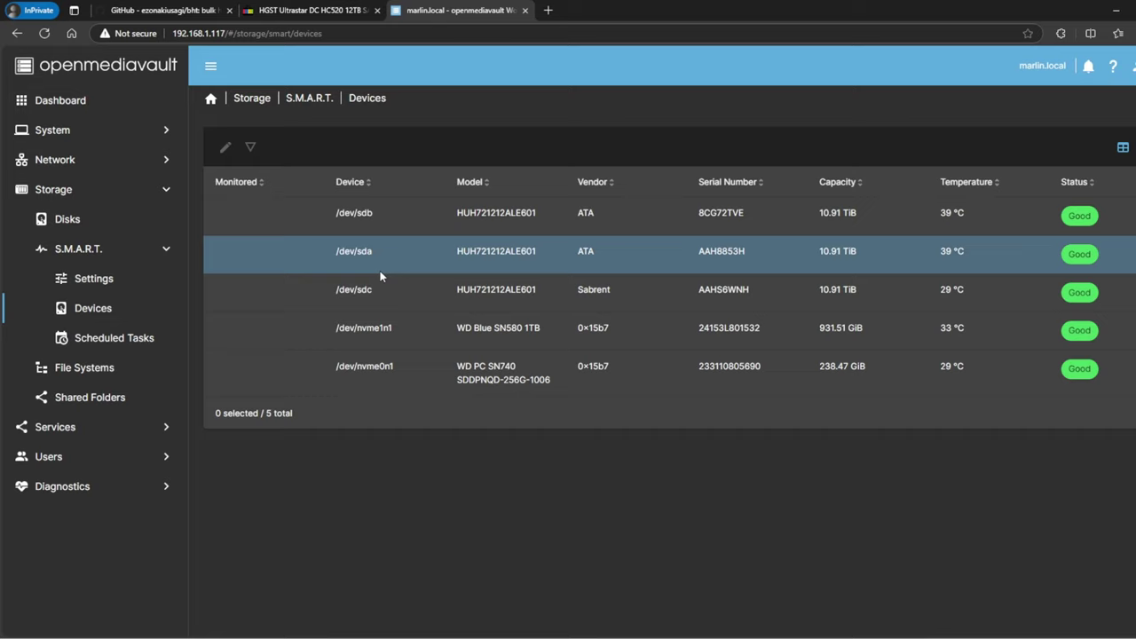
{"action": "left_click", "coordinate": [376, 249]}
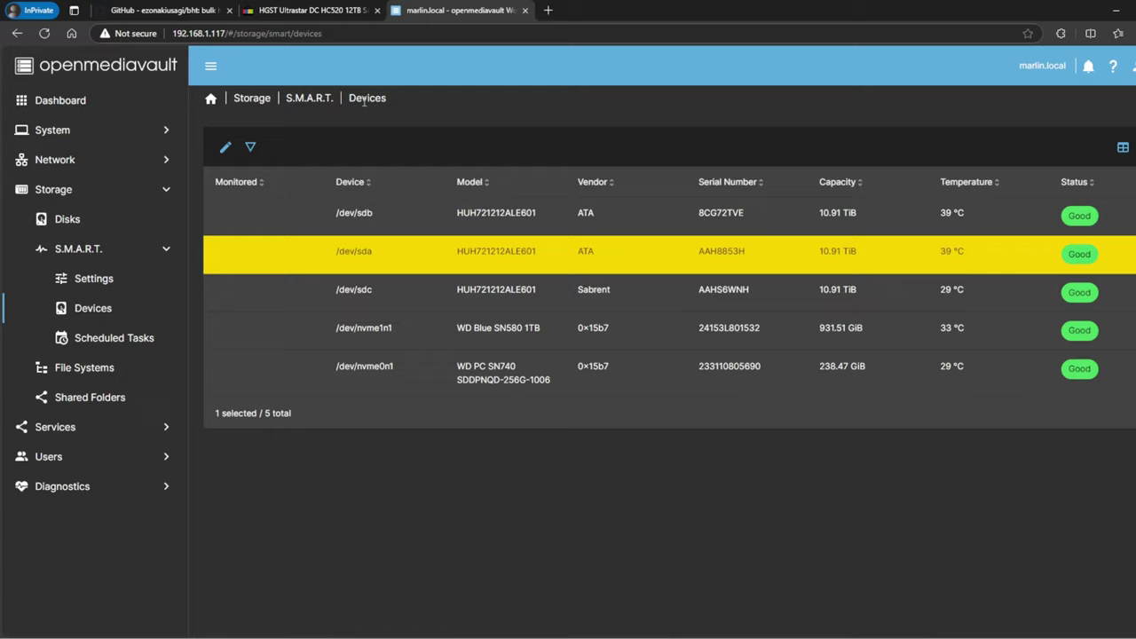
{"action": "left_click", "coordinate": [249, 147]}
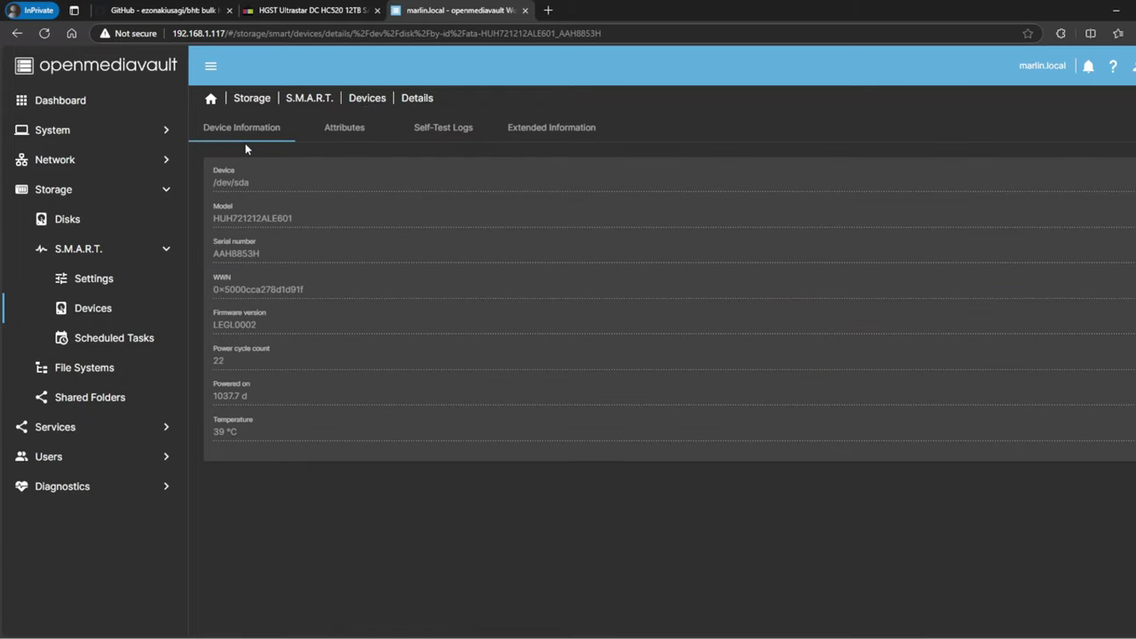
{"action": "left_click", "coordinate": [528, 133]}
{"action": "scroll", "coordinate": [359, 376], "scroll_direction": "down", "scroll_amount": 1}
{"action": "scroll", "coordinate": [360, 376], "scroll_direction": "down", "scroll_amount": 8}
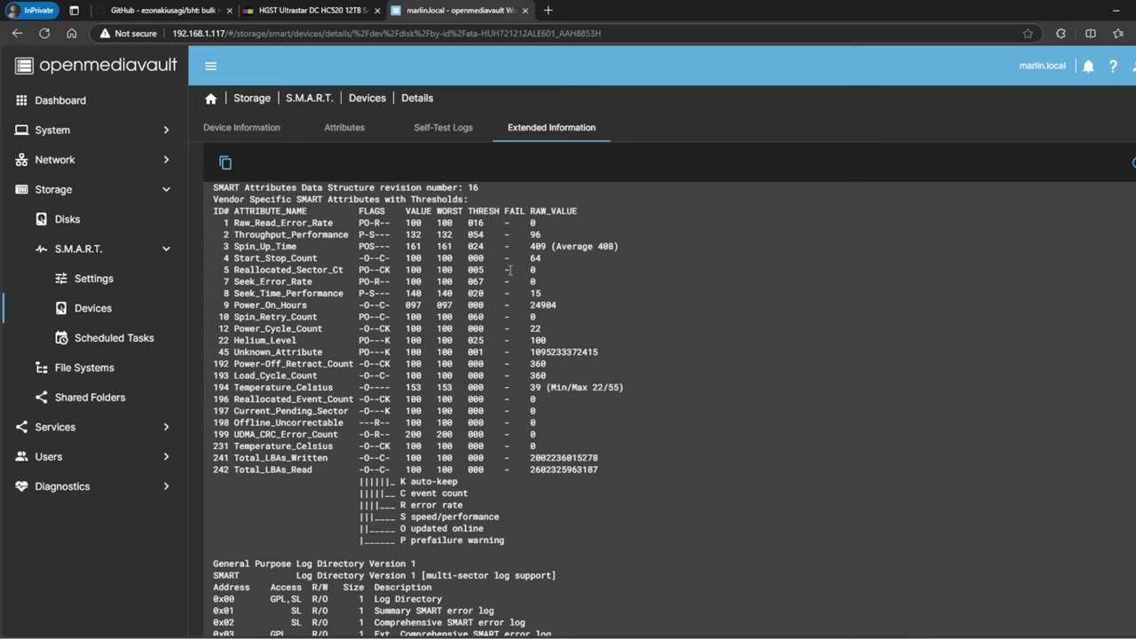
- Examine the drive's reallocated sector count, power-on hours and helium level, and check its self-test log
{"action": "left_click_drag", "start_coordinate": [538, 271], "coordinate": [496, 271]}
{"action": "left_click", "coordinate": [588, 247]}
{"action": "double_click", "coordinate": [541, 305]}
{"action": "left_click", "coordinate": [546, 312]}
{"action": "left_click_drag", "start_coordinate": [552, 342], "coordinate": [508, 341]}
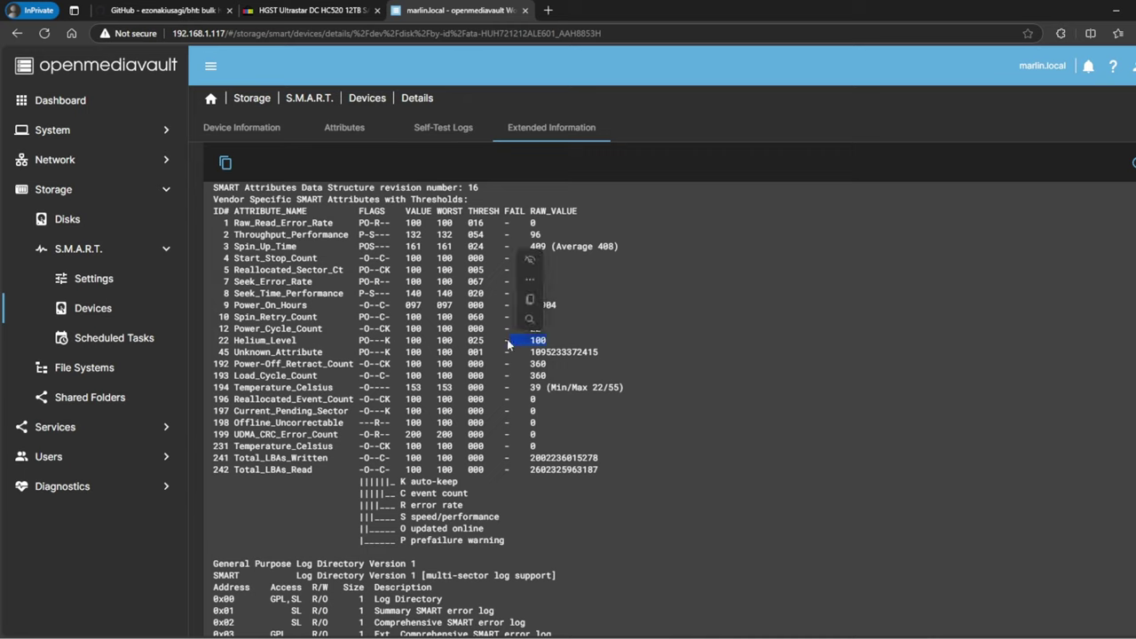
{"action": "left_click", "coordinate": [551, 351]}
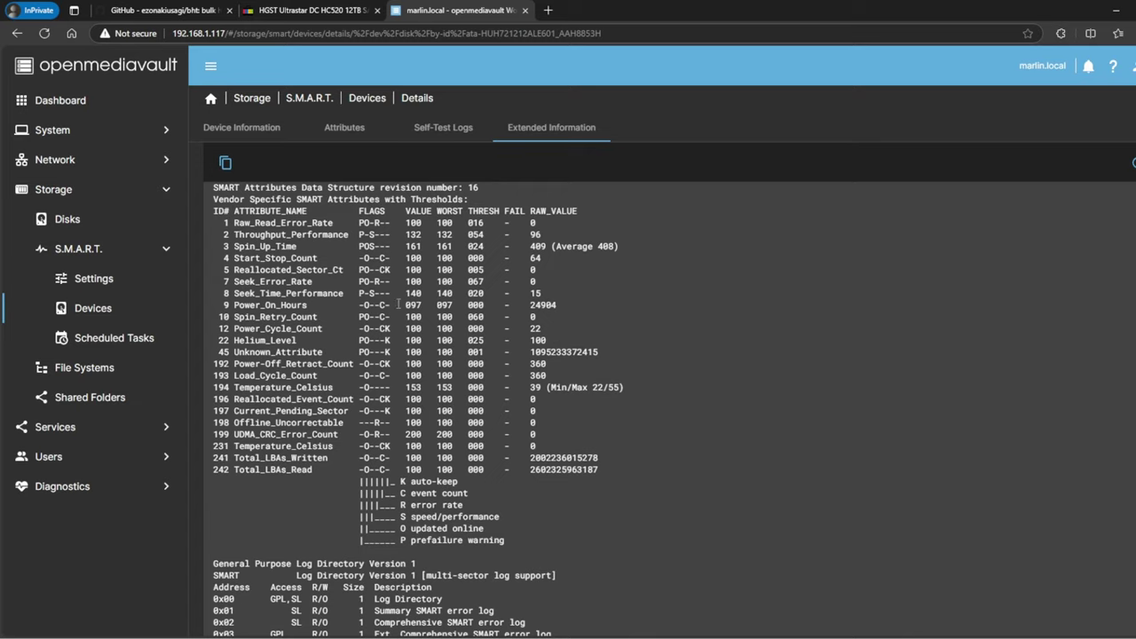
{"action": "left_click", "coordinate": [440, 133]}
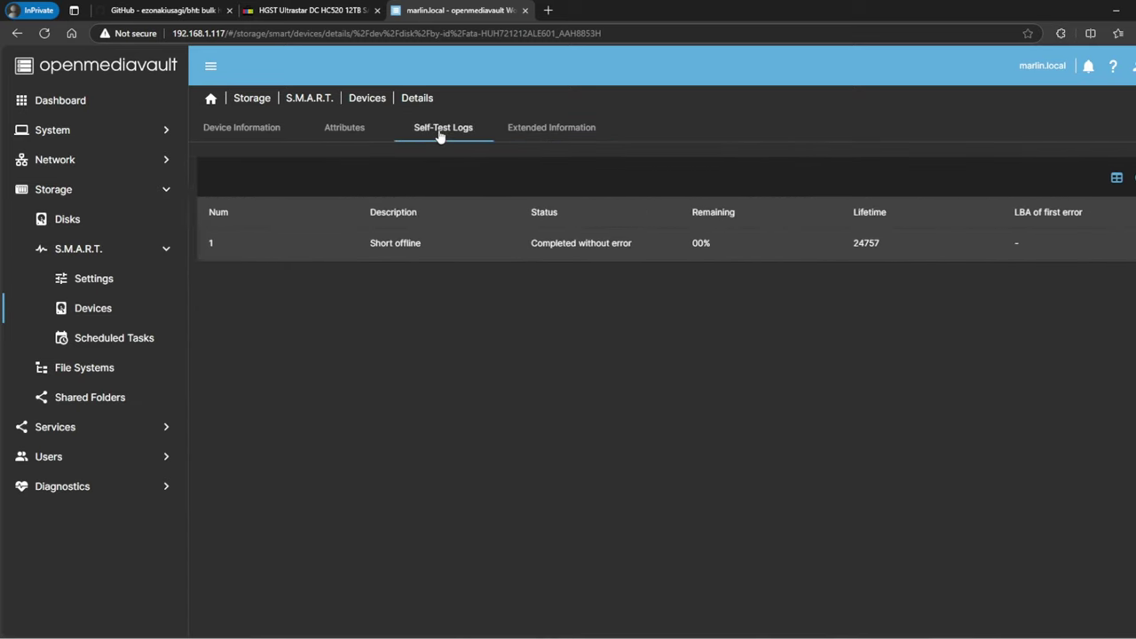
{"action": "left_click", "coordinate": [413, 254]}
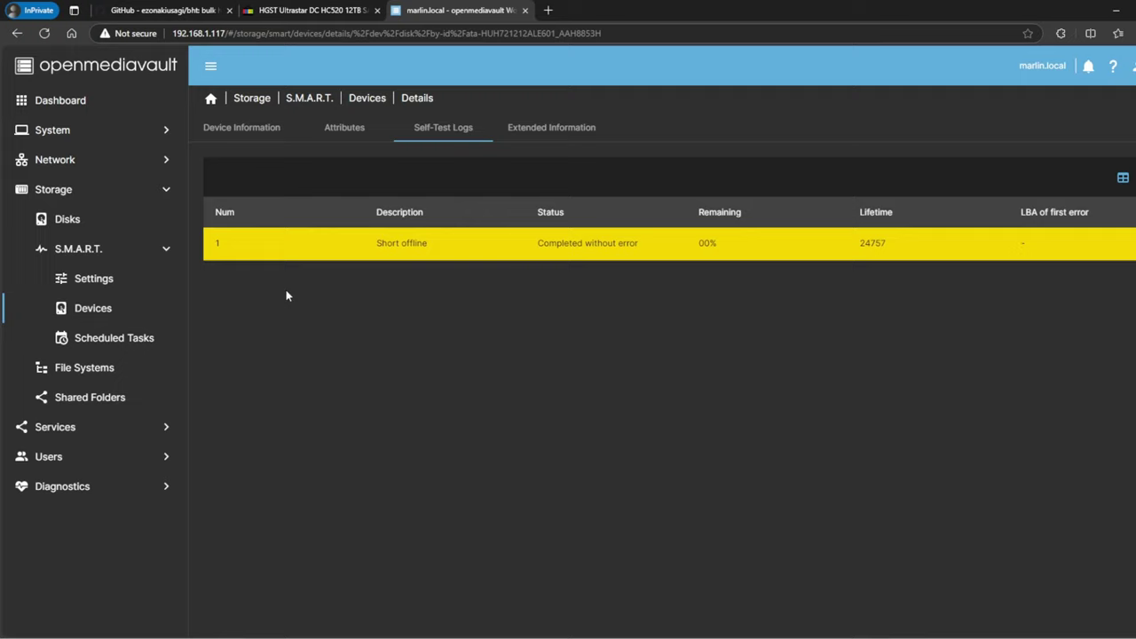
- Switch to the bht GitHub repository and read its README description, requirements and usage instructions
{"action": "left_click", "coordinate": [165, 16]}
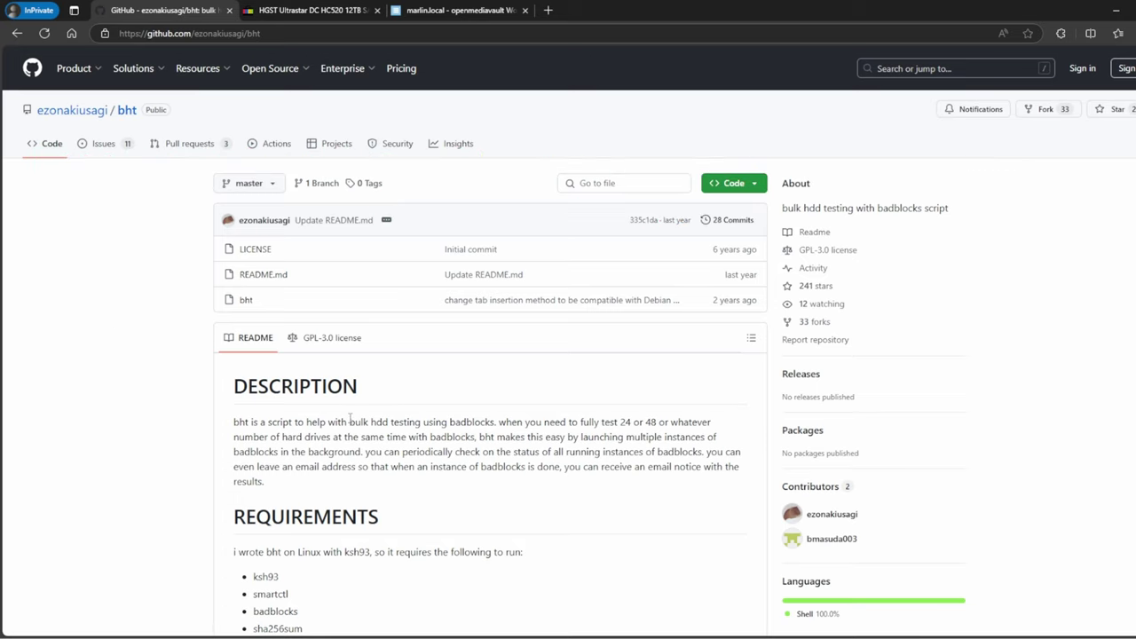
{"action": "left_click_drag", "start_coordinate": [350, 418], "coordinate": [422, 423]}
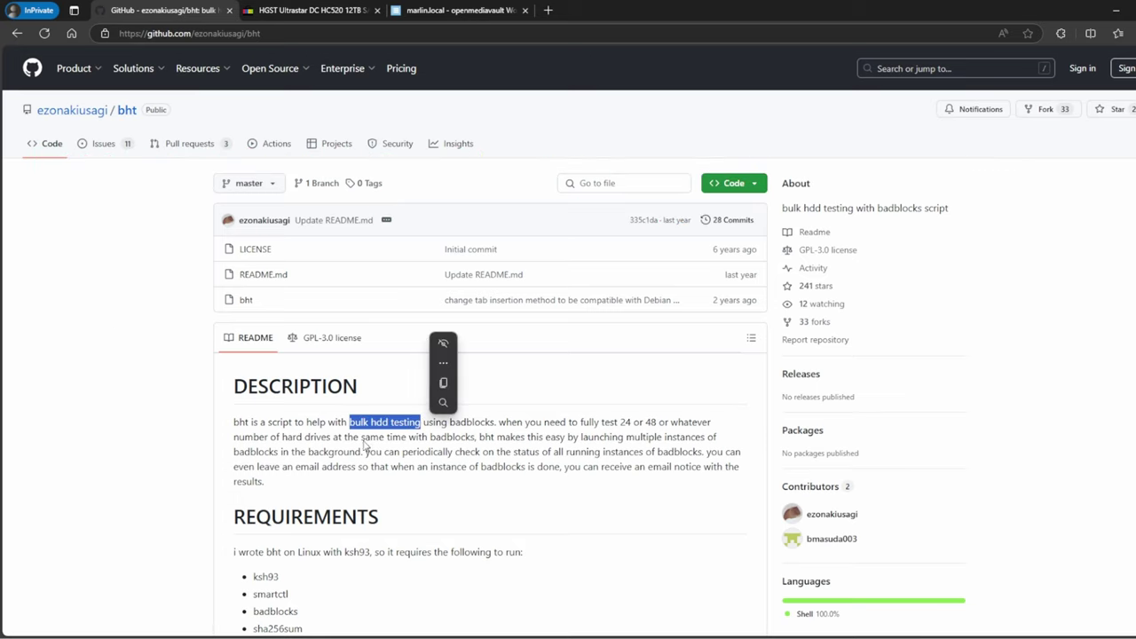
{"action": "left_click", "coordinate": [364, 441]}
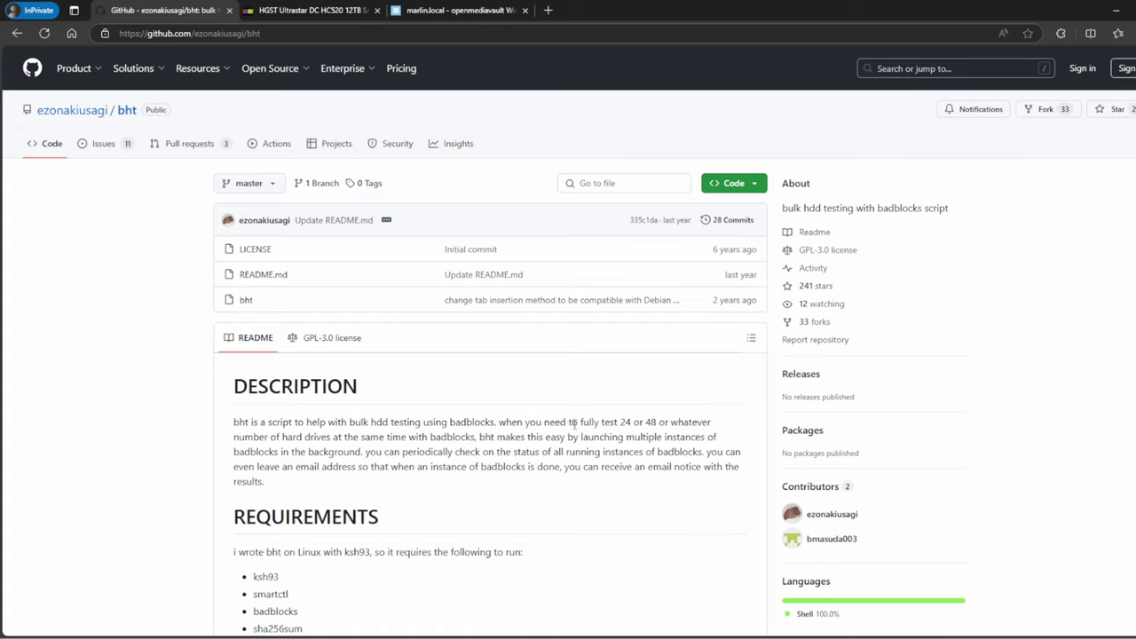
{"action": "left_click_drag", "start_coordinate": [615, 421], "coordinate": [675, 423]}
{"action": "left_click", "coordinate": [545, 437]}
{"action": "scroll", "coordinate": [414, 474], "scroll_direction": "down", "scroll_amount": 3}
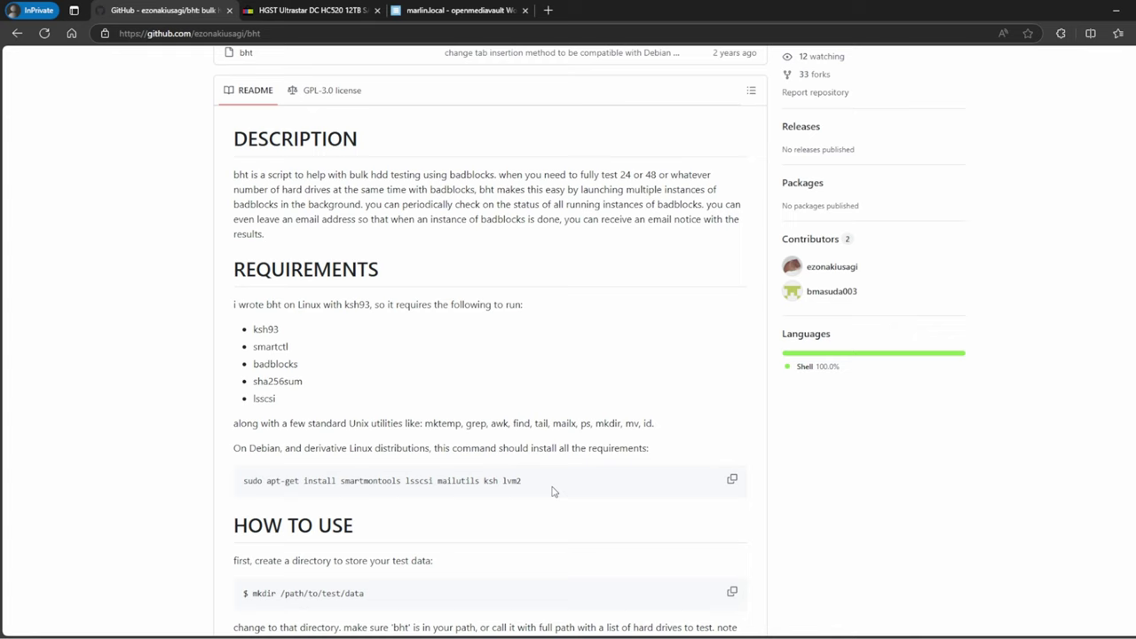
{"action": "scroll", "coordinate": [409, 464], "scroll_direction": "down", "scroll_amount": 1}
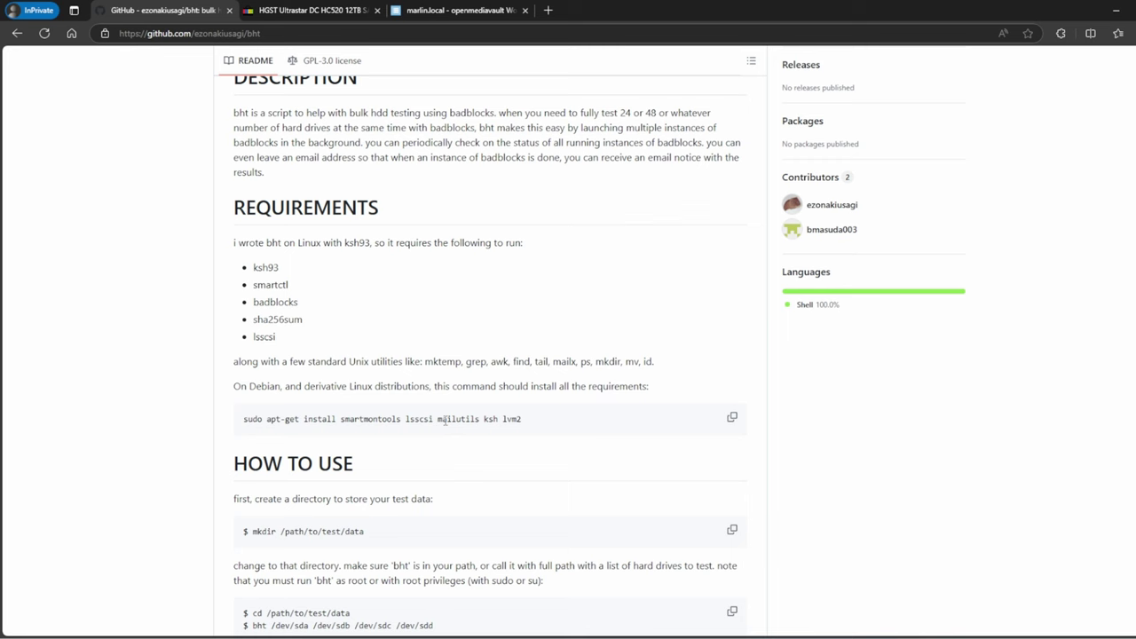
- Copy the HTTPS clone URL of the bht repository
{"action": "scroll", "coordinate": [426, 418], "scroll_direction": "up", "scroll_amount": 5}
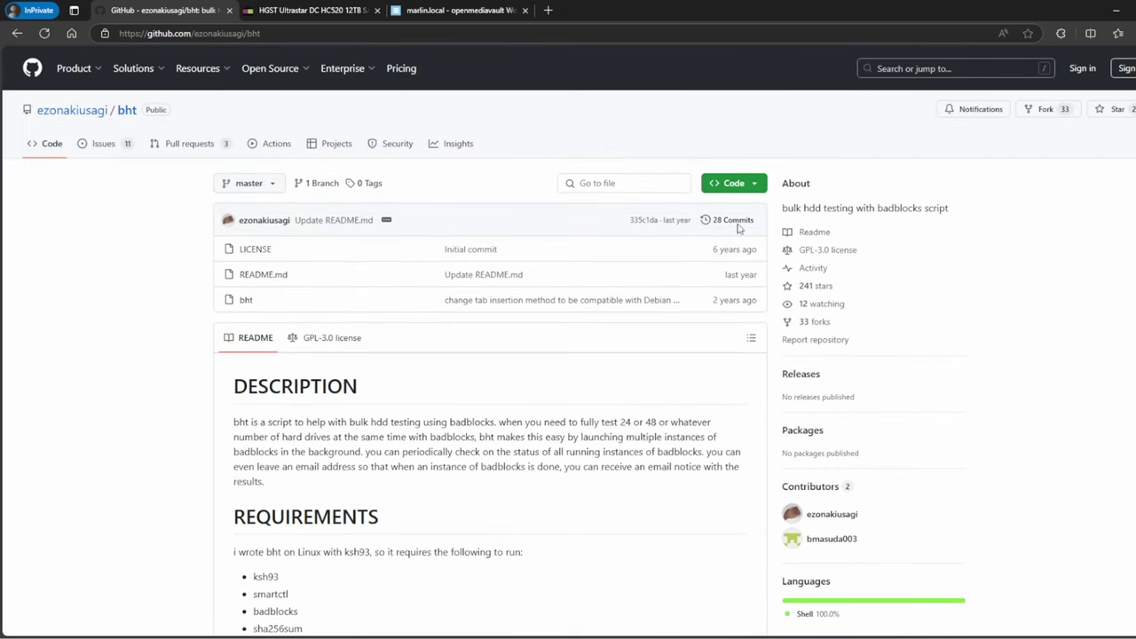
{"action": "left_click", "coordinate": [752, 185]}
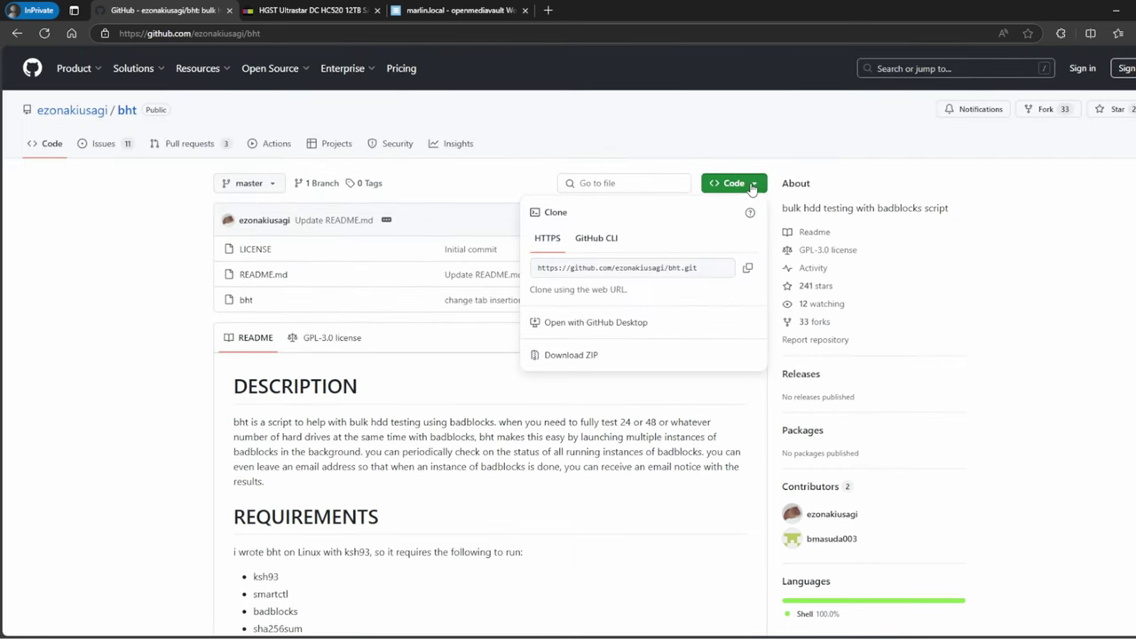
{"action": "left_click", "coordinate": [748, 271]}
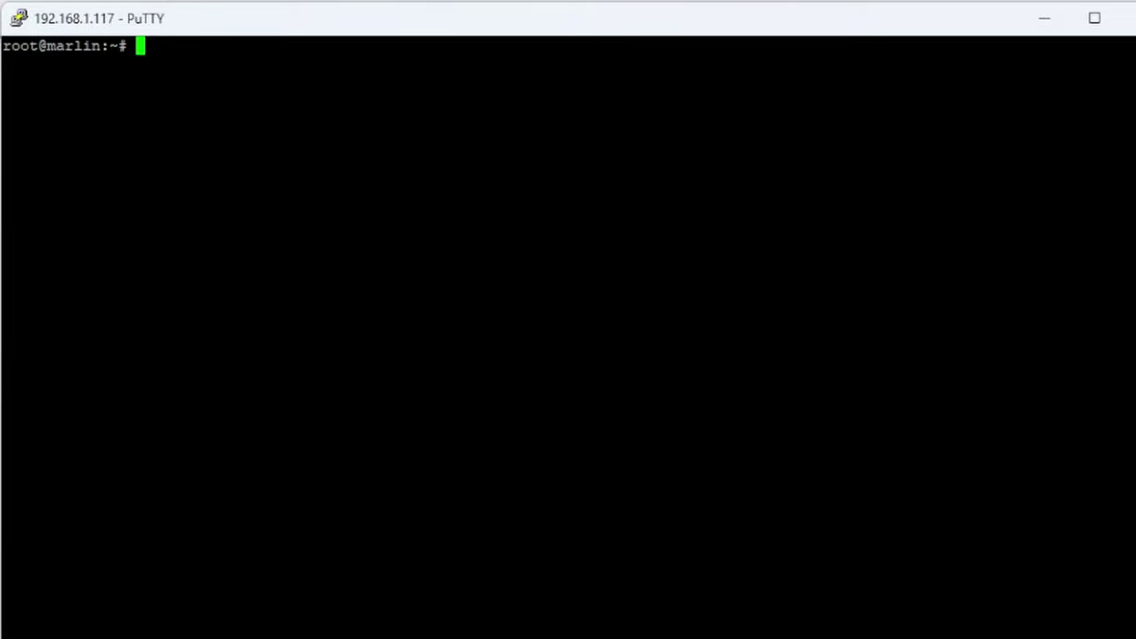
{"action": "type", "text": "git clone"}
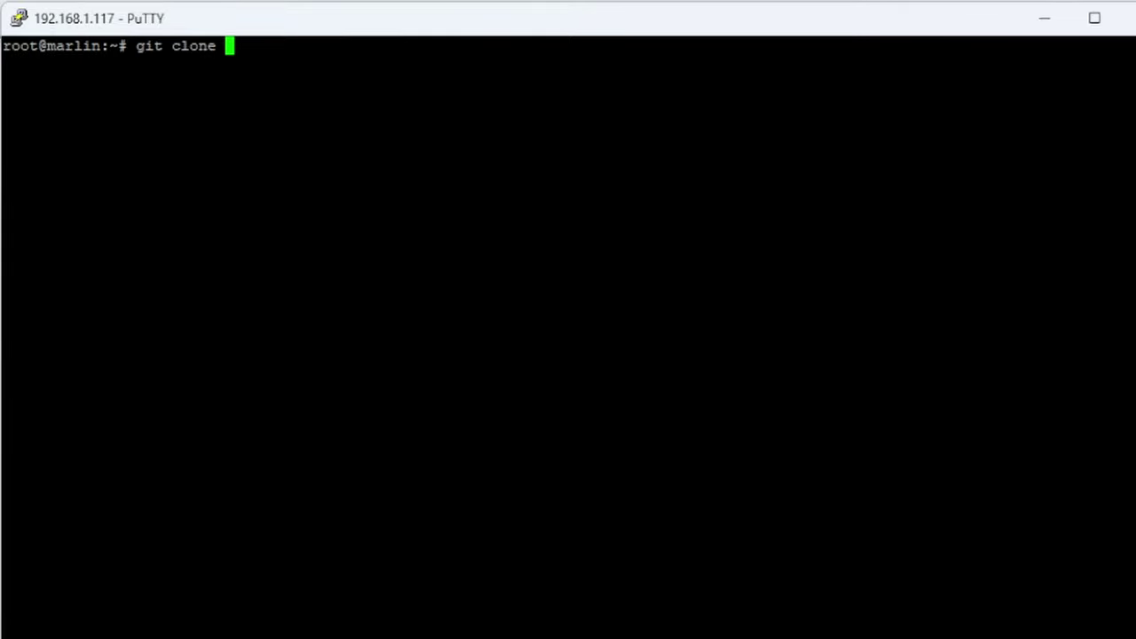
{"action": "right_click", "coordinate": [414, 367]}
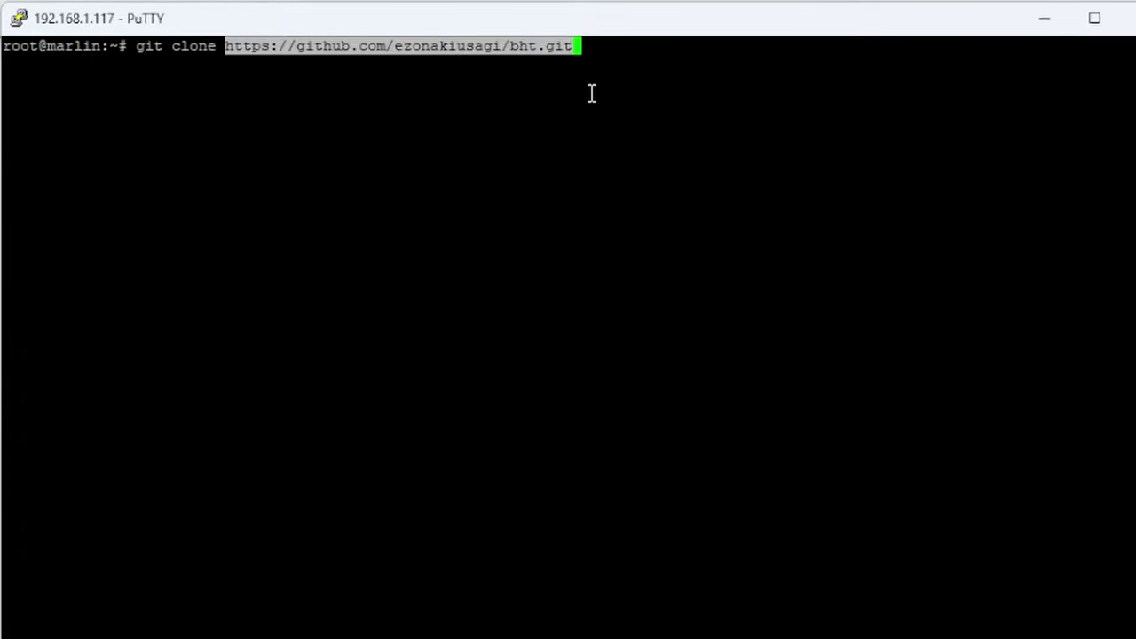
{"action": "key", "text": "BackSpace"}
{"action": "key", "text": "BackSpace"}
{"action": "key", "text": "BackSpace"}
{"action": "key", "text": "BackSpace"}
{"action": "key", "text": "BackSpace"}
{"action": "key", "text": "BackSpace"}
{"action": "key", "text": "BackSpace"}
{"action": "key", "text": "BackSpace"}
{"action": "key", "text": "BackSpace"}
{"action": "key", "text": "BackSpace"}
{"action": "key", "text": "BackSpace"}
{"action": "key", "text": "BackSpace"}
{"action": "key", "text": "BackSpace"}
{"action": "key", "text": "BackSpace"}
{"action": "key", "text": "BackSpace"}
{"action": "key", "text": "BackSpace"}
{"action": "key", "text": "BackSpace"}
{"action": "key", "text": "BackSpace"}
{"action": "key", "text": "BackSpace"}
{"action": "key", "text": "BackSpace"}
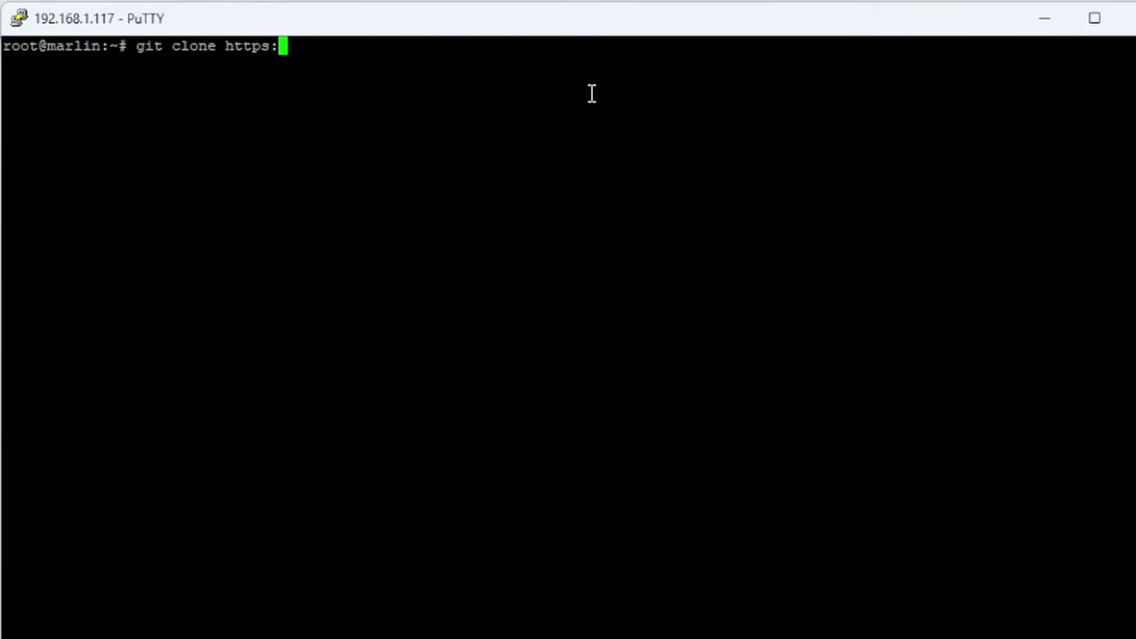
{"action": "key", "text": "BackSpace"}
{"action": "key", "text": "BackSpace"}
{"action": "key", "text": "BackSpace"}
{"action": "key", "text": "BackSpace"}
{"action": "key", "text": "BackSpace"}
{"action": "key", "text": "BackSpace"}
{"action": "key", "text": "BackSpace"}
{"action": "key", "text": "BackSpace"}
{"action": "key", "text": "BackSpace"}
{"action": "key", "text": "BackSpace"}
{"action": "key", "text": "BackSpace"}
{"action": "key", "text": "BackSpace"}
{"action": "key", "text": "BackSpace"}
{"action": "key", "text": "BackSpace"}
{"action": "key", "text": "BackSpace"}
{"action": "key", "text": "BackSpace"}
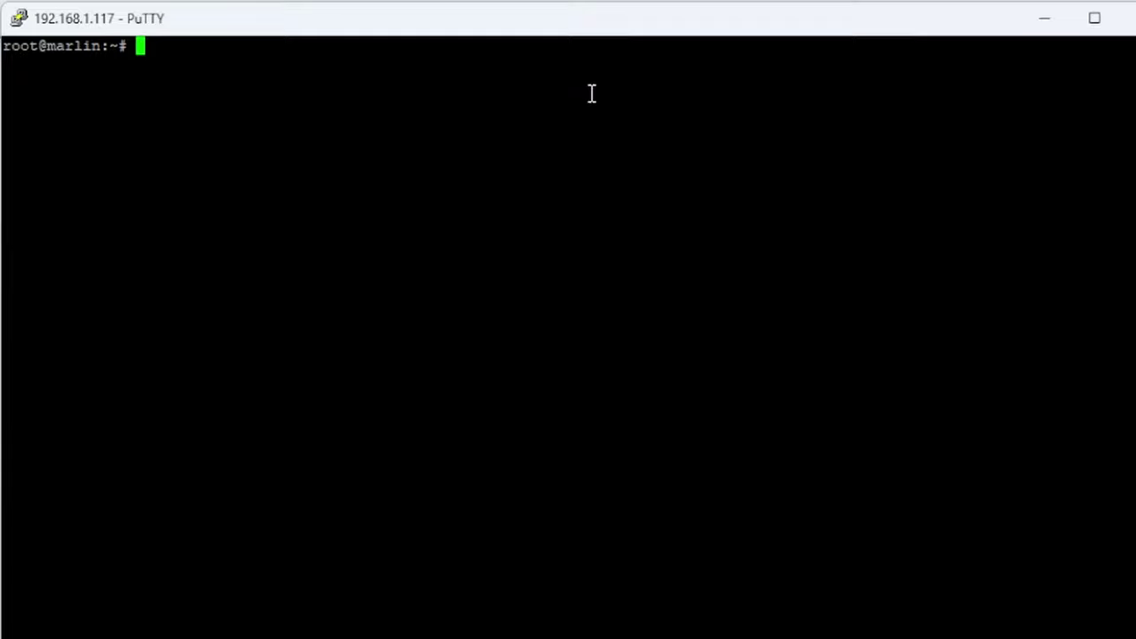
- List the home directory's contents in the PuTTY session with ll and change into the bht directory
{"action": "type", "text": "ll"}
{"action": "key", "text": "Return"}
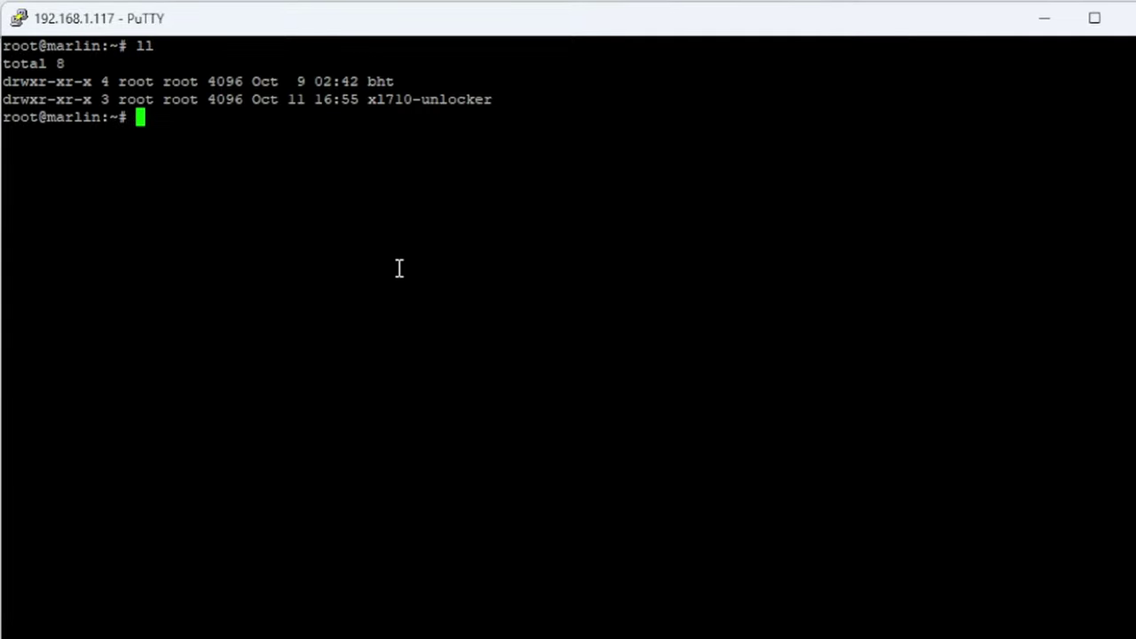
{"action": "type", "text": "cd bht/"}
{"action": "key", "text": "Return"}
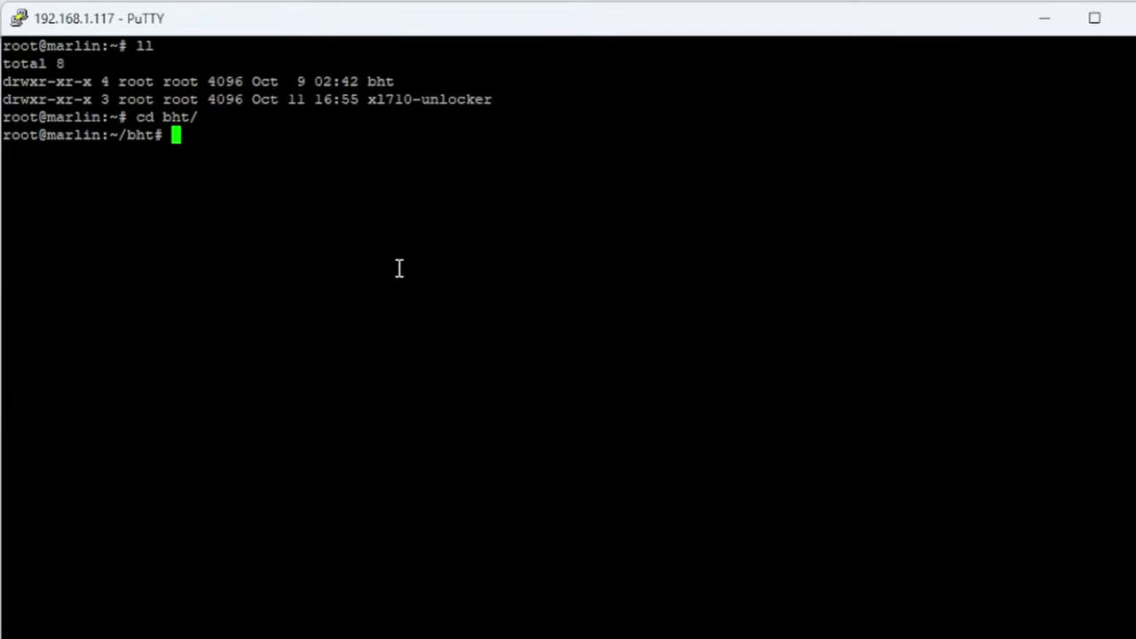
{"action": "type", "text": "bht"}
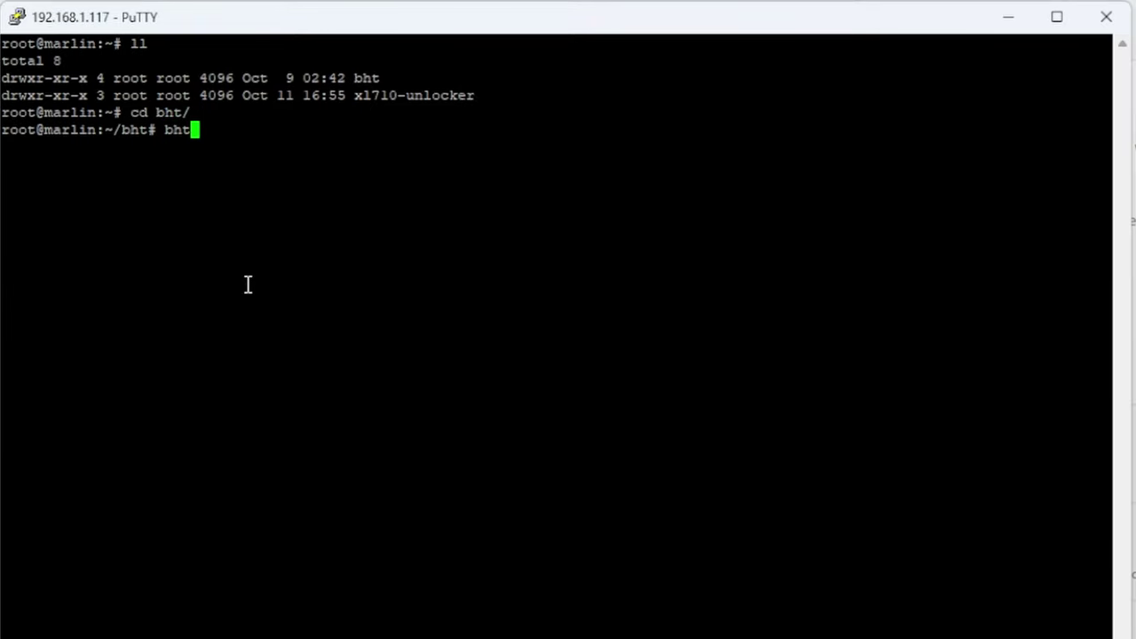
{"action": "type", "text": " /de"}
{"action": "key", "text": "BackSpace"}
{"action": "key", "text": "BackSpace"}
{"action": "key", "text": "BackSpace"}
{"action": "key", "text": "BackSpace"}
{"action": "key", "text": "BackSpace"}
{"action": "key", "text": "BackSpace"}
{"action": "key", "text": "BackSpace"}
- List the server's block devices with lsblk
{"action": "type", "text": "lsblk"}
{"action": "key", "text": "Return"}
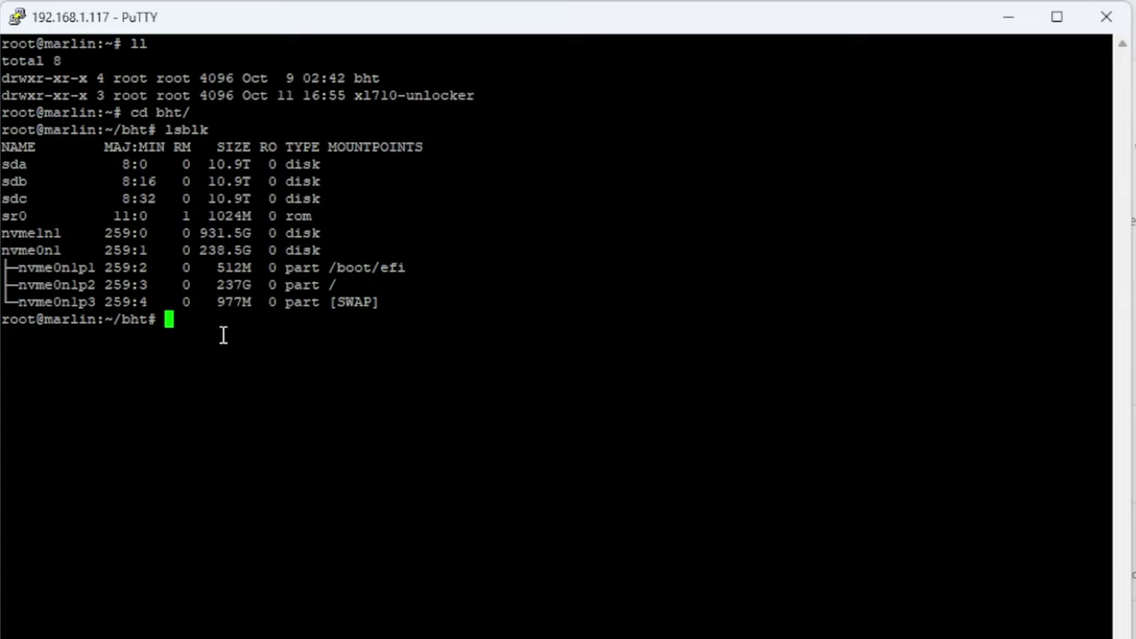
{"action": "type", "text": "bht /dev/sda"}
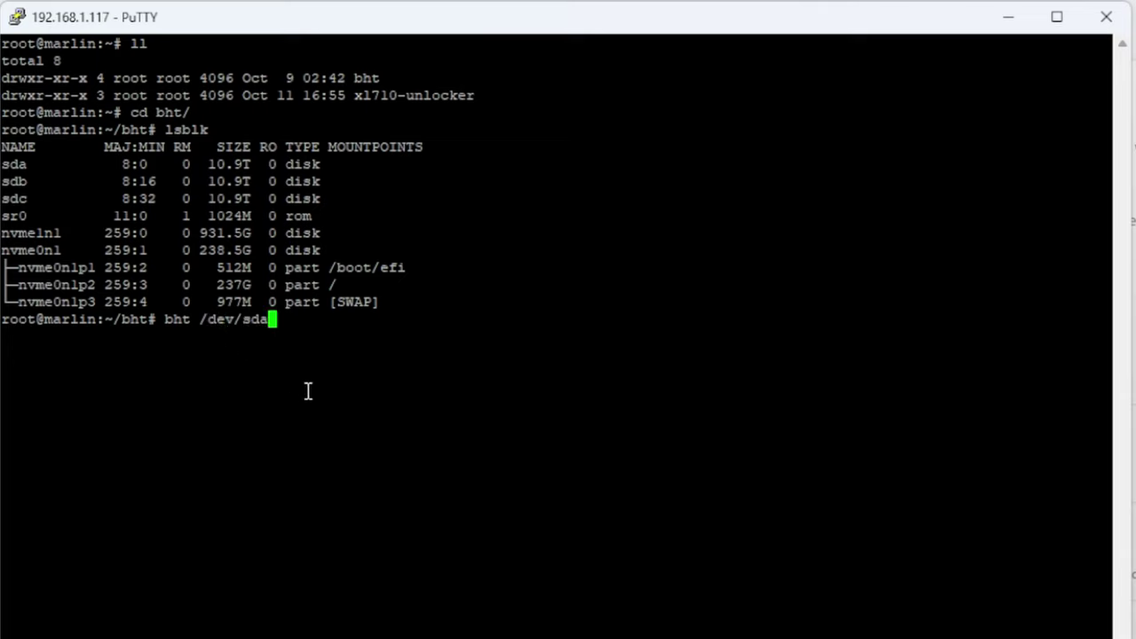
{"action": "key", "text": "BackSpace"}
{"action": "type", "text": "[a-"}
{"action": "type", "text": "c"}
{"action": "type", "text": "]"}
{"action": "key", "text": "BackSpace"}
{"action": "key", "text": "BackSpace"}
{"action": "key", "text": "BackSpace"}
{"action": "key", "text": "BackSpace"}
{"action": "key", "text": "BackSpace"}
{"action": "type", "text": "a /dev/sdb /dev/sdc"}
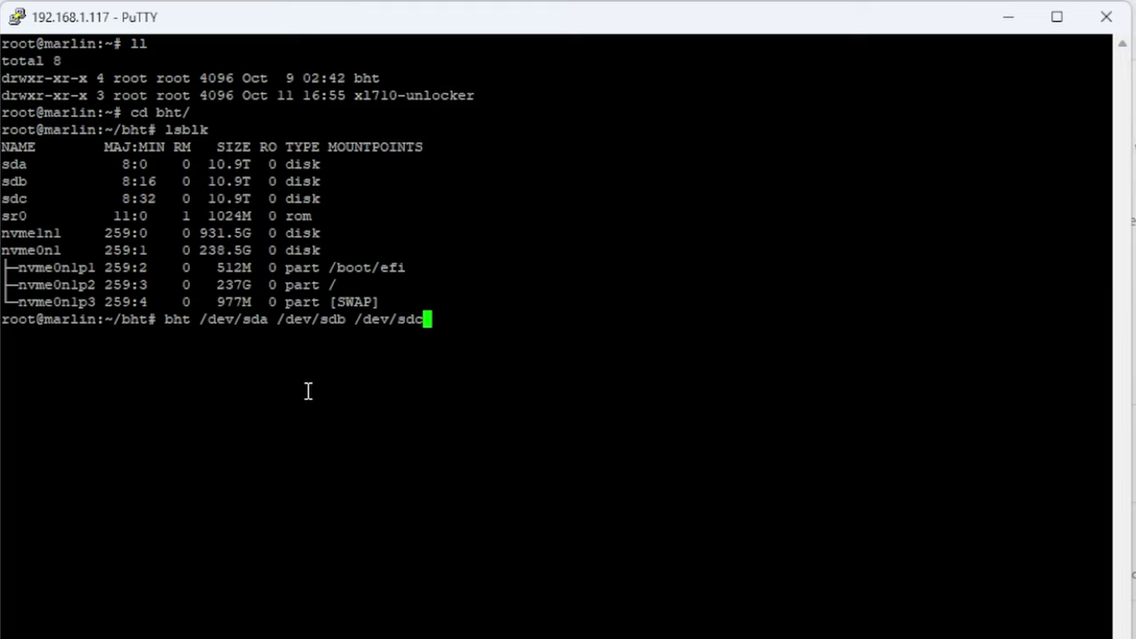
{"action": "key", "text": "BackSpace"}
{"action": "key", "text": "BackSpace"}
{"action": "key", "text": "BackSpace"}
{"action": "key", "text": "BackSpace"}
{"action": "key", "text": "BackSpace"}
{"action": "key", "text": "BackSpace"}
{"action": "key", "text": "BackSpace"}
{"action": "key", "text": "BackSpace"}
{"action": "key", "text": "BackSpace"}
{"action": "key", "text": "BackSpace"}
{"action": "key", "text": "BackSpace"}
{"action": "key", "text": "BackSpace"}
{"action": "key", "text": "BackSpace"}
{"action": "key", "text": "BackSpace"}
{"action": "key", "text": "BackSpace"}
{"action": "key", "text": "BackSpace"}
{"action": "key", "text": "BackSpace"}
{"action": "key", "text": "BackSpace"}
{"action": "key", "text": "BackSpace"}
{"action": "key", "text": "BackSpace"}
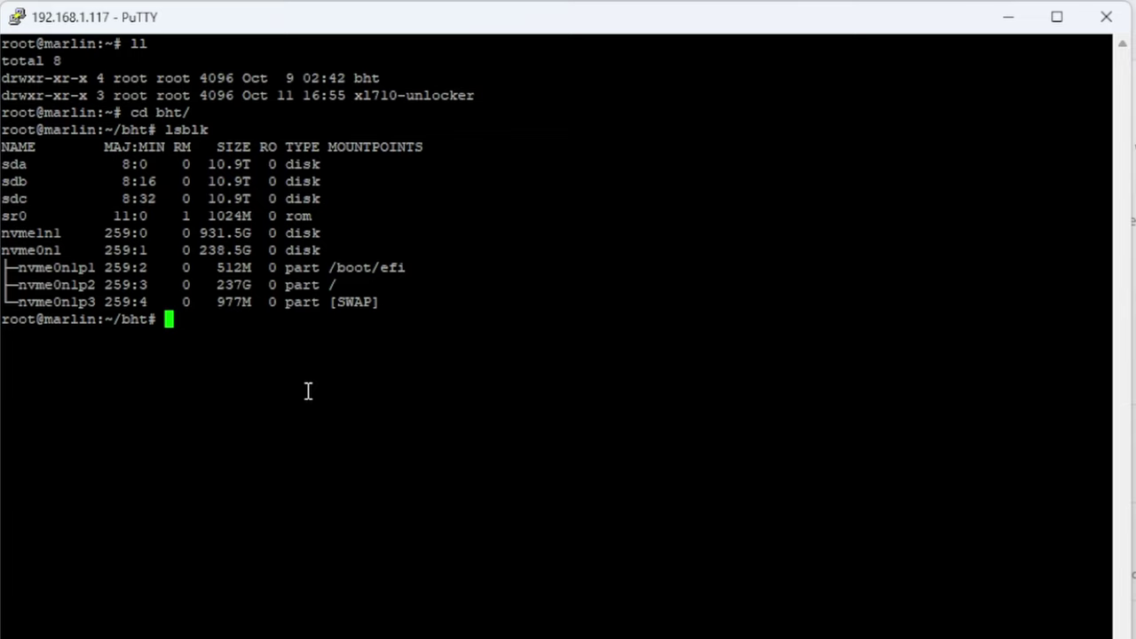
- Query the drive tests with bht --status and examine the first drive's badblocks pass and error results
{"action": "type", "text": "b"}
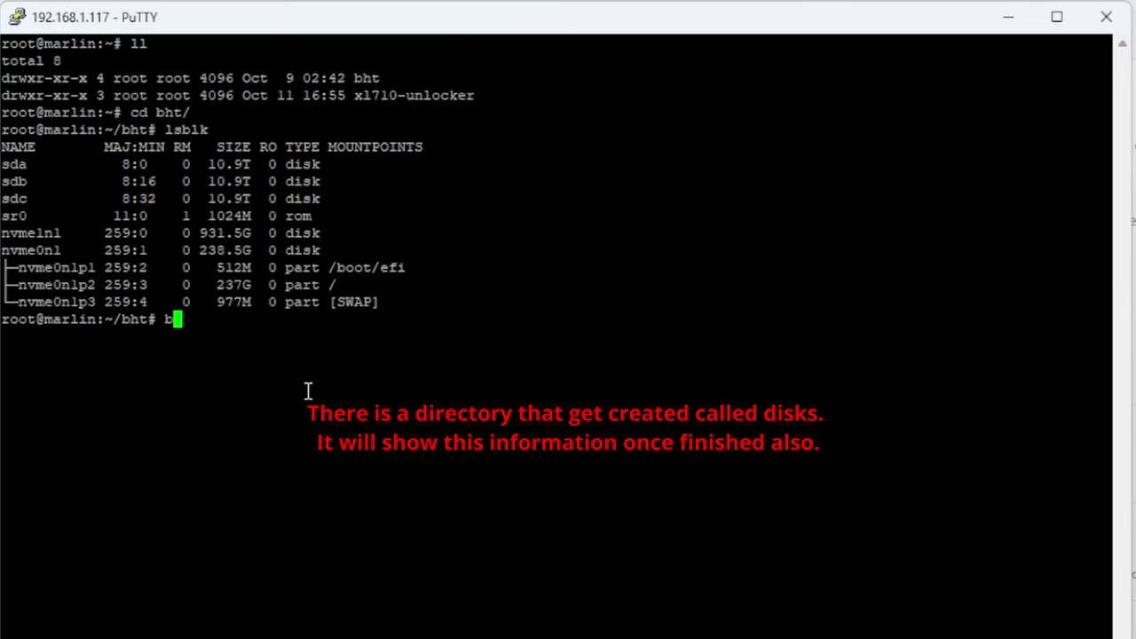
{"action": "type", "text": "ht"}
{"action": "type", "text": " --status"}
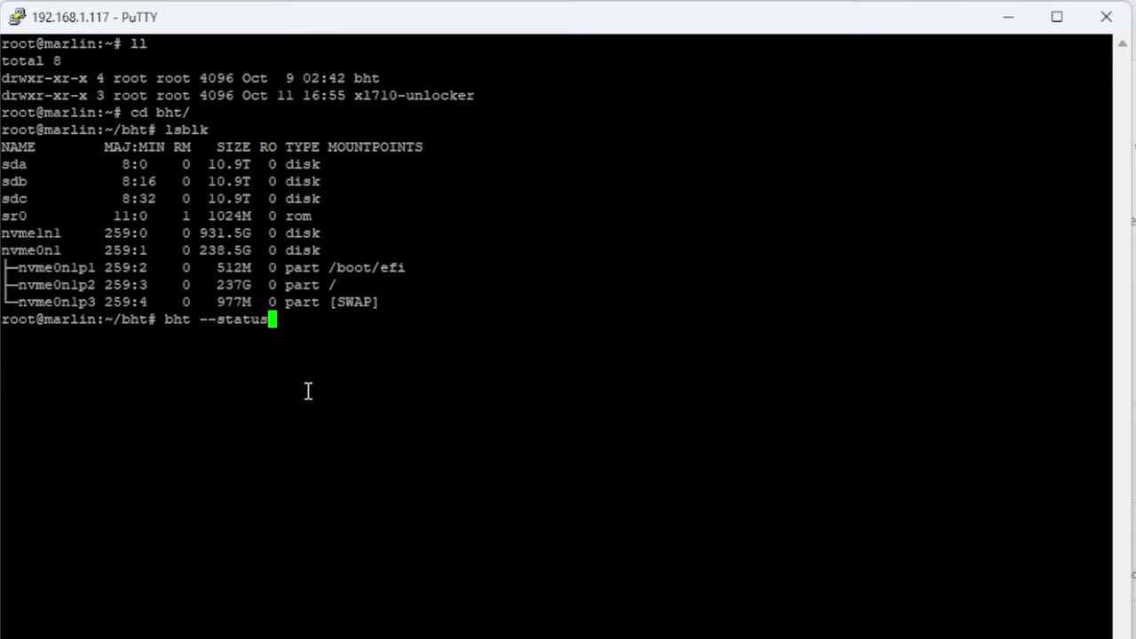
{"action": "key", "text": "Return"}
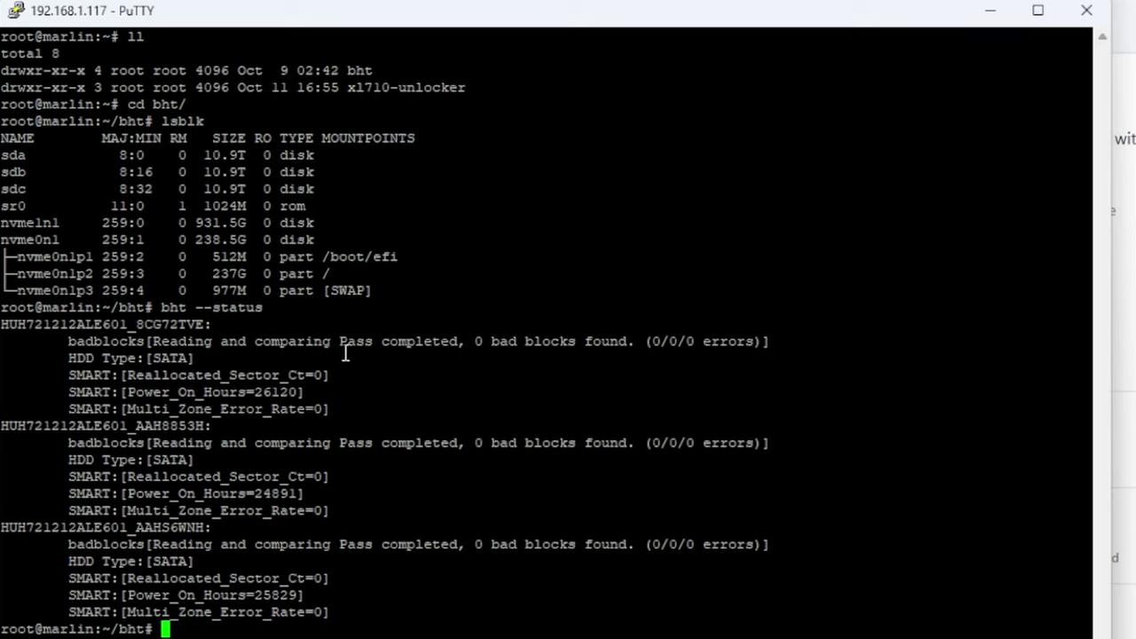
{"action": "left_click_drag", "start_coordinate": [464, 348], "coordinate": [319, 348]}
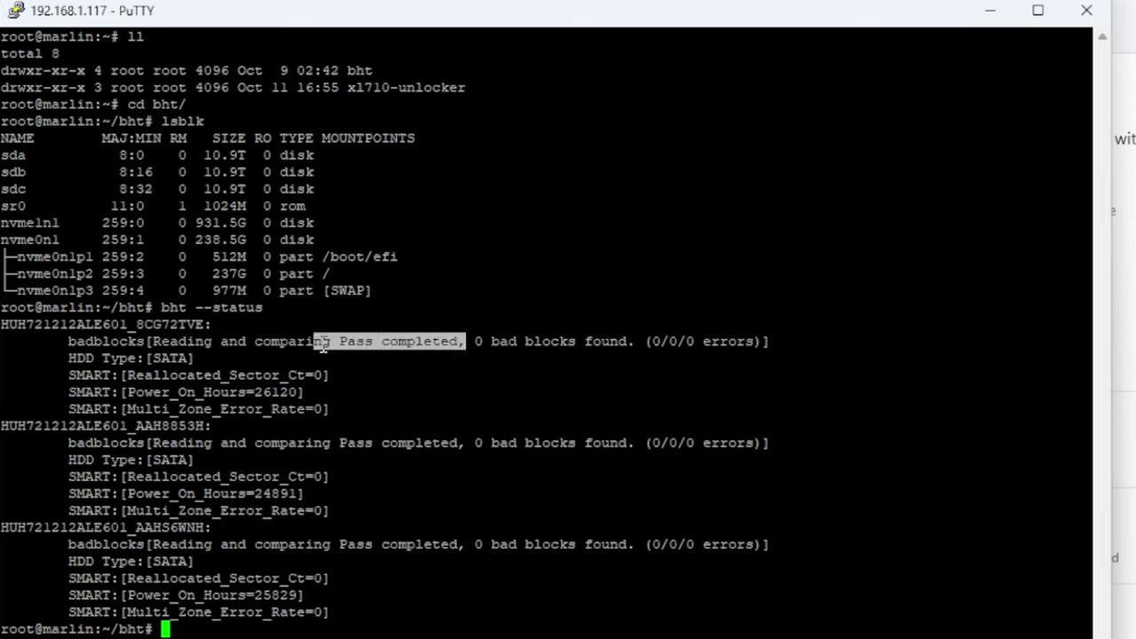
{"action": "left_click_drag", "start_coordinate": [471, 348], "coordinate": [754, 339]}
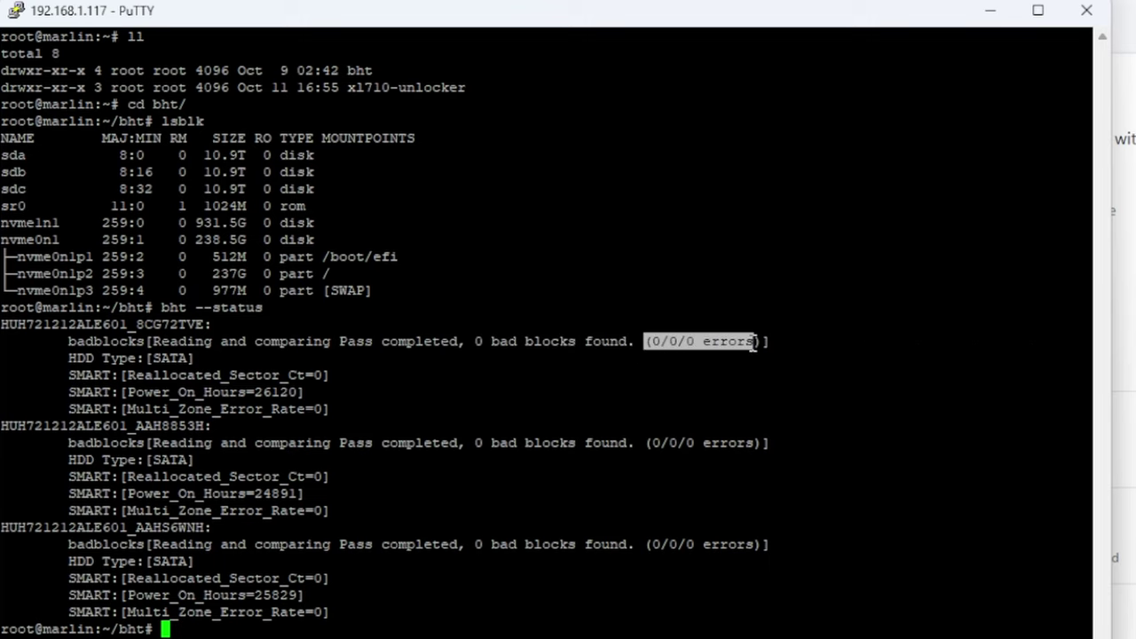
{"action": "left_click", "coordinate": [485, 426]}
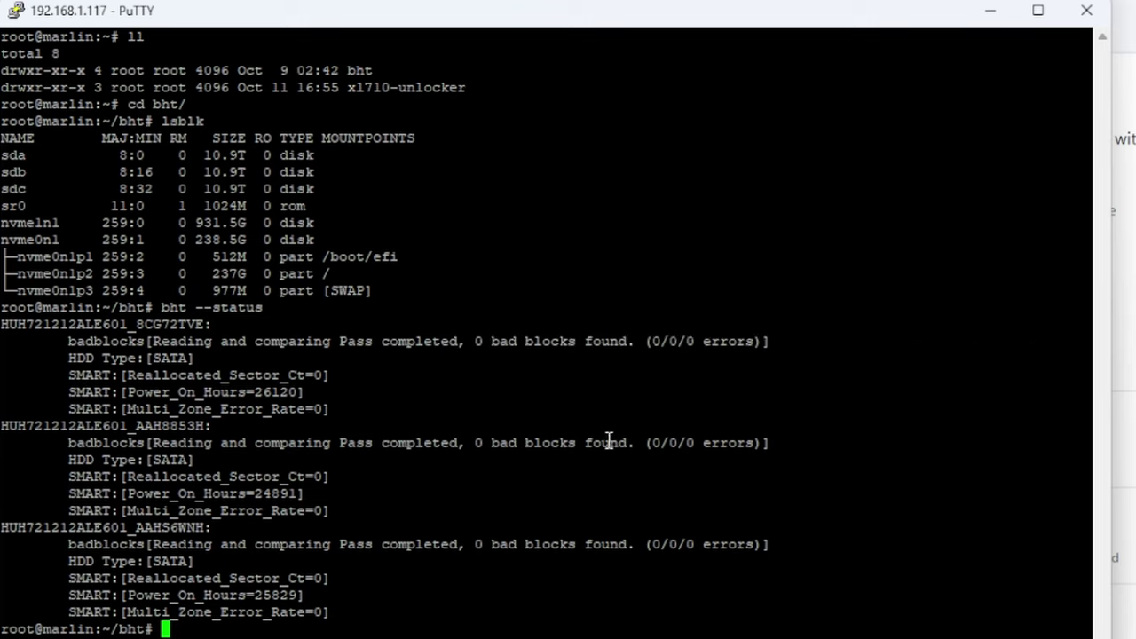